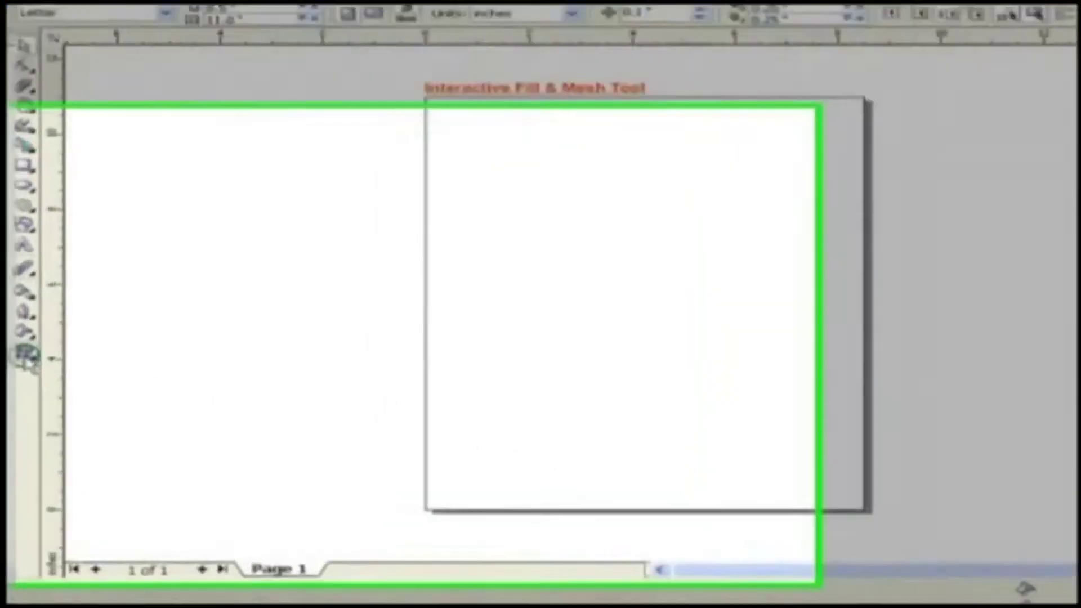
Step: Open the Interactive Fill tool flyout in the toolbox
click(26, 356)
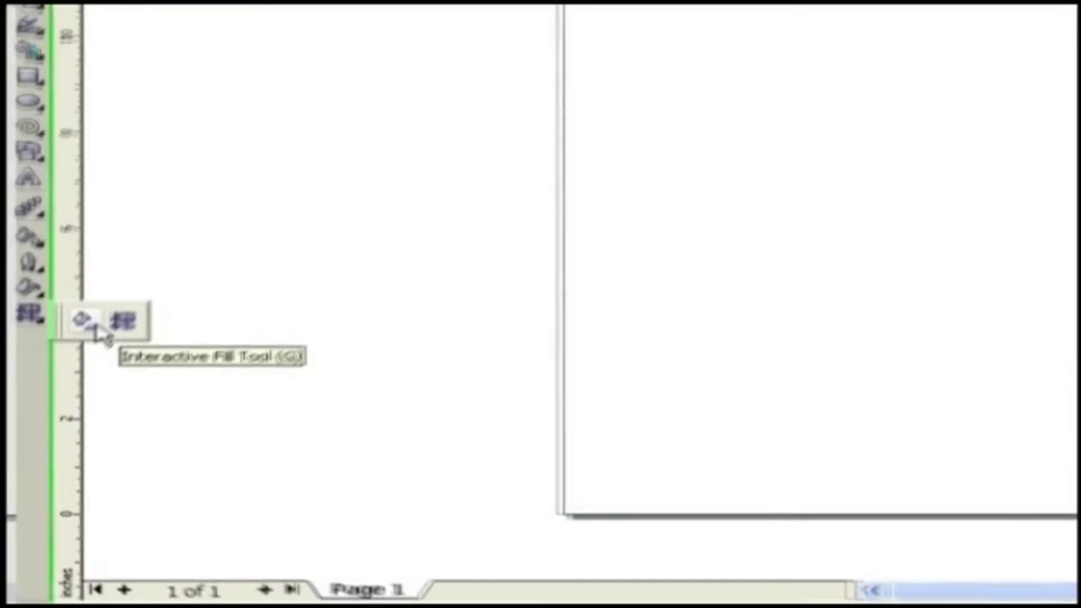
Step: Draw a circle and give it a top-to-bottom black-to-white linear gradient with midpoint 70
key(F7)
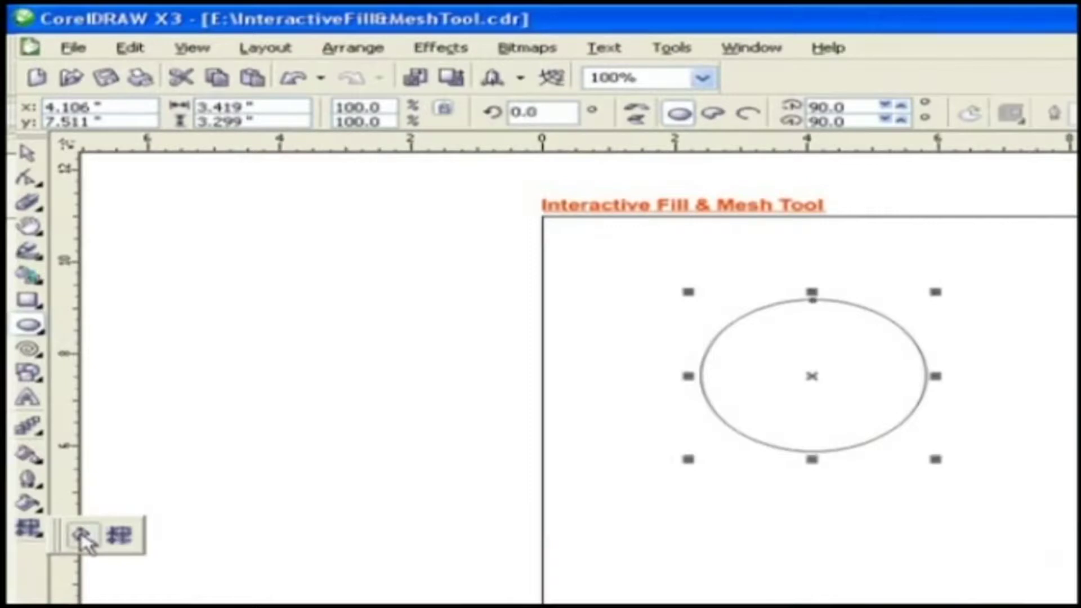
click(81, 535)
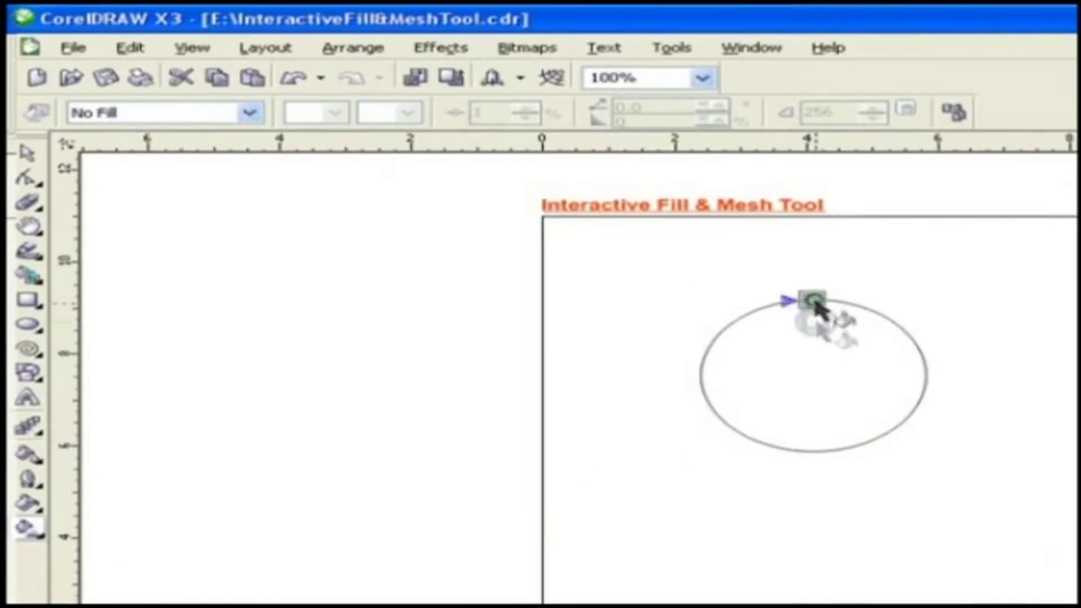
drag(813, 301, 815, 438)
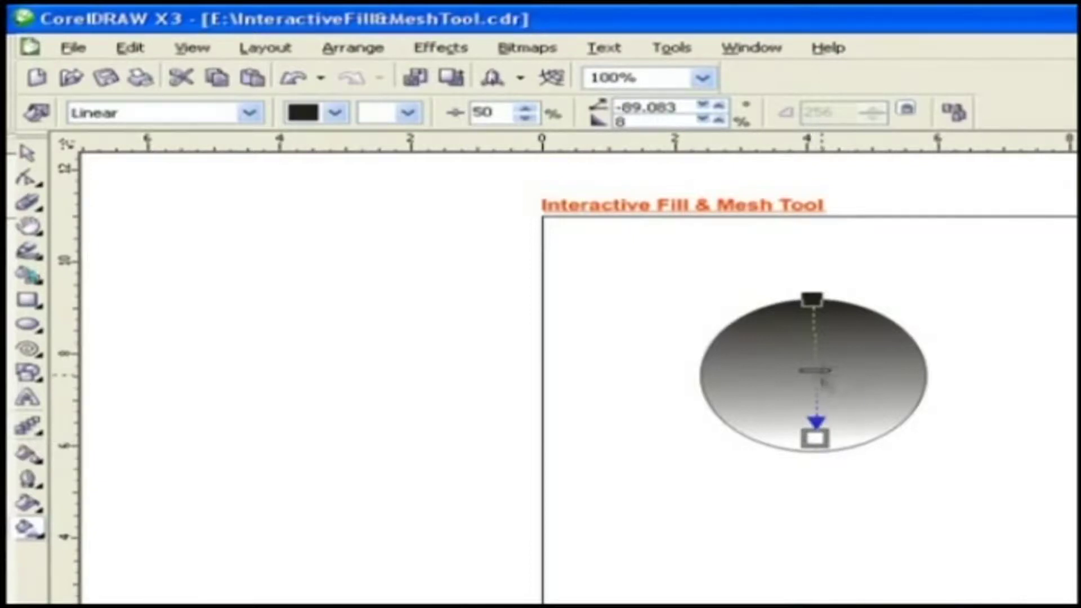
drag(819, 370, 816, 329)
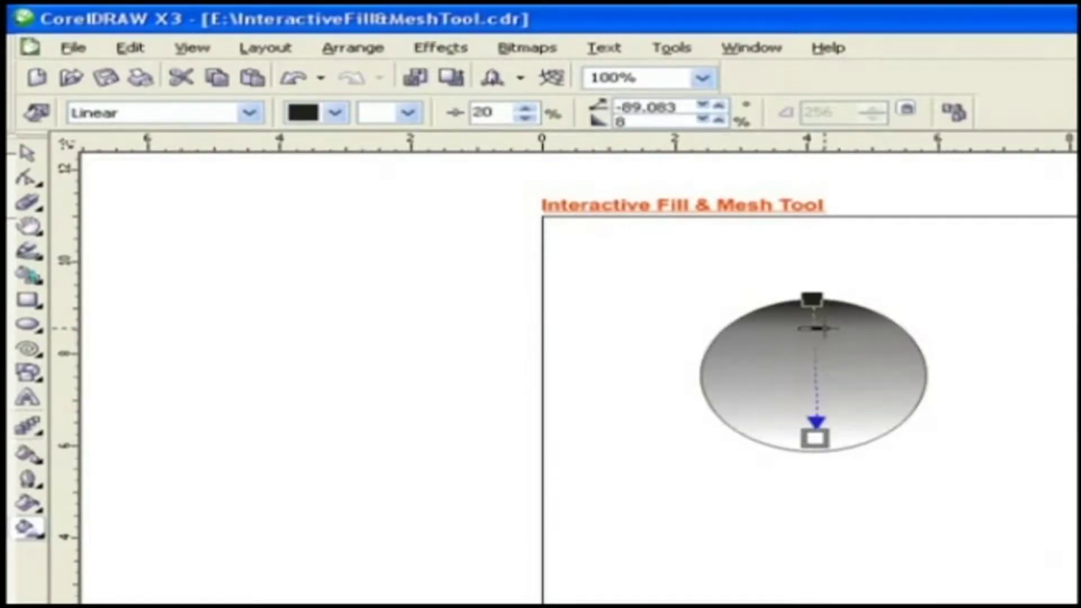
drag(820, 397, 820, 398)
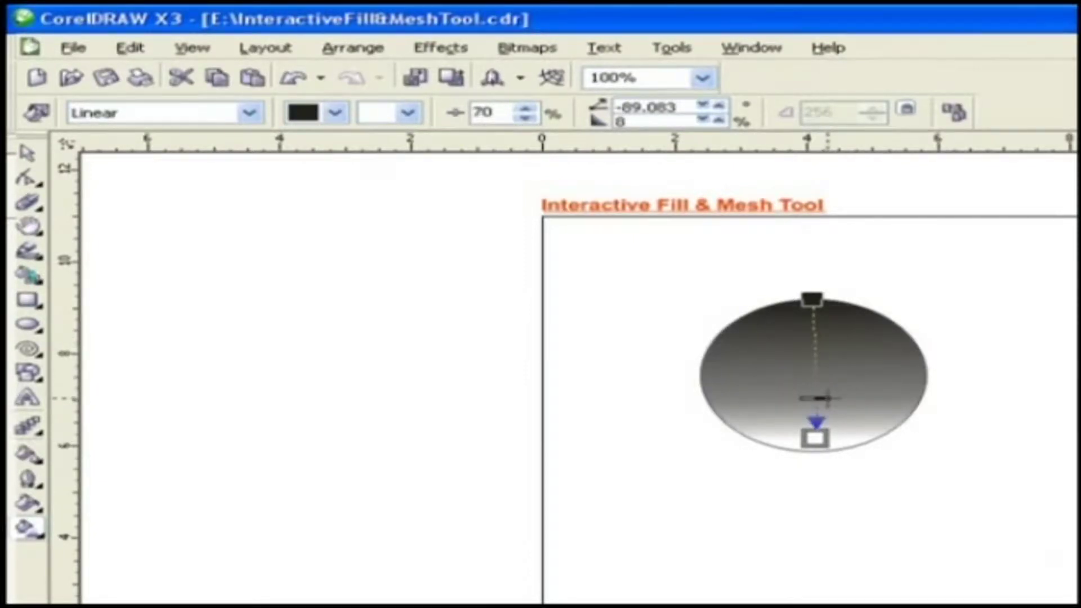
click(31, 116)
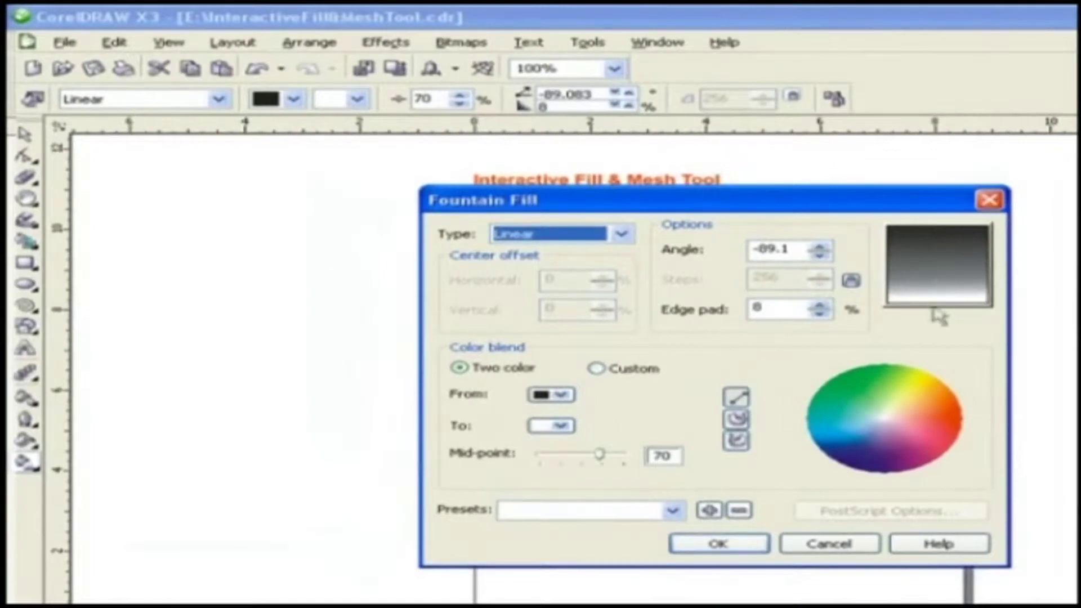
click(794, 544)
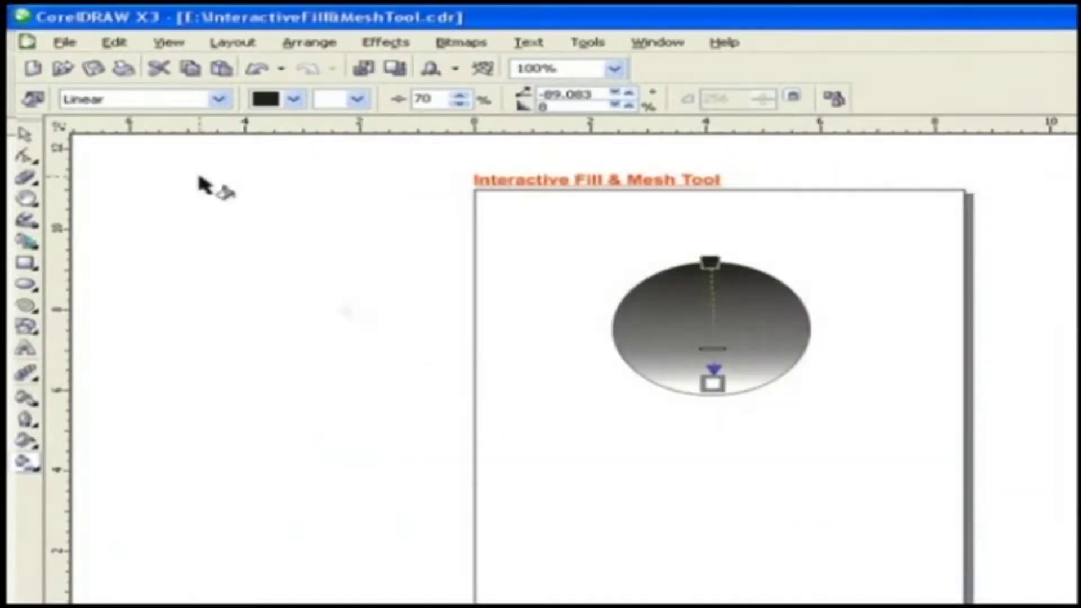
Step: Make the circle's fill a conical red-to-yellow gradient with midpoint 79 and angle -49.083
click(218, 102)
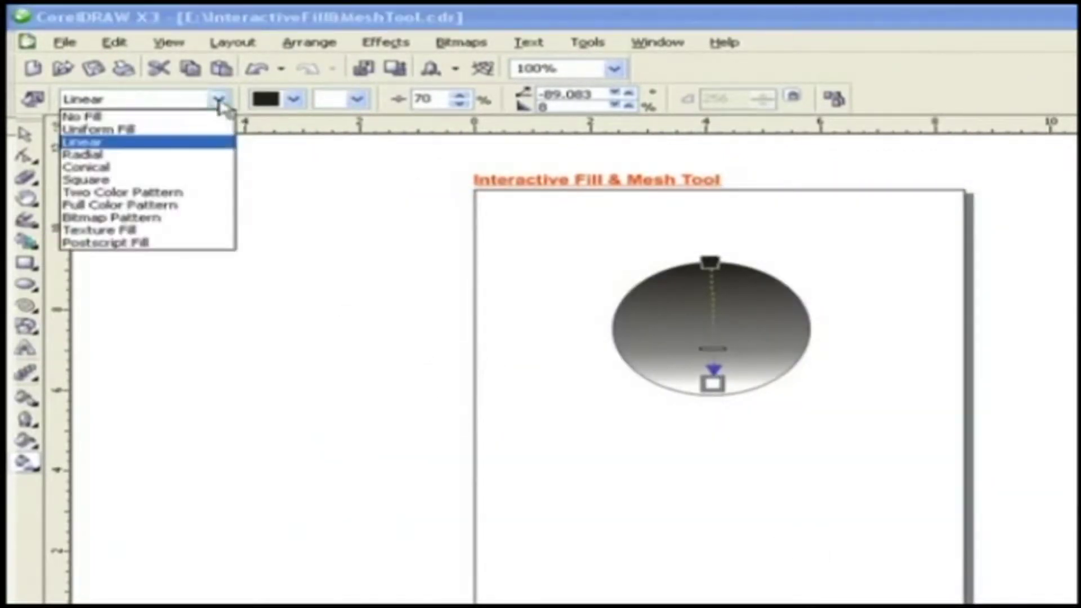
click(216, 169)
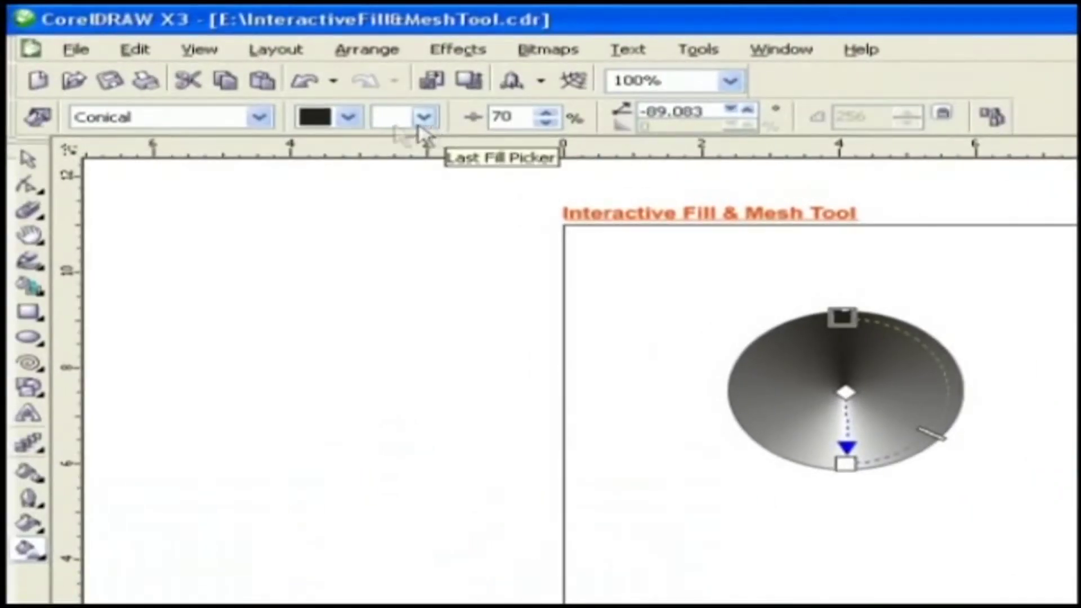
click(347, 117)
click(309, 194)
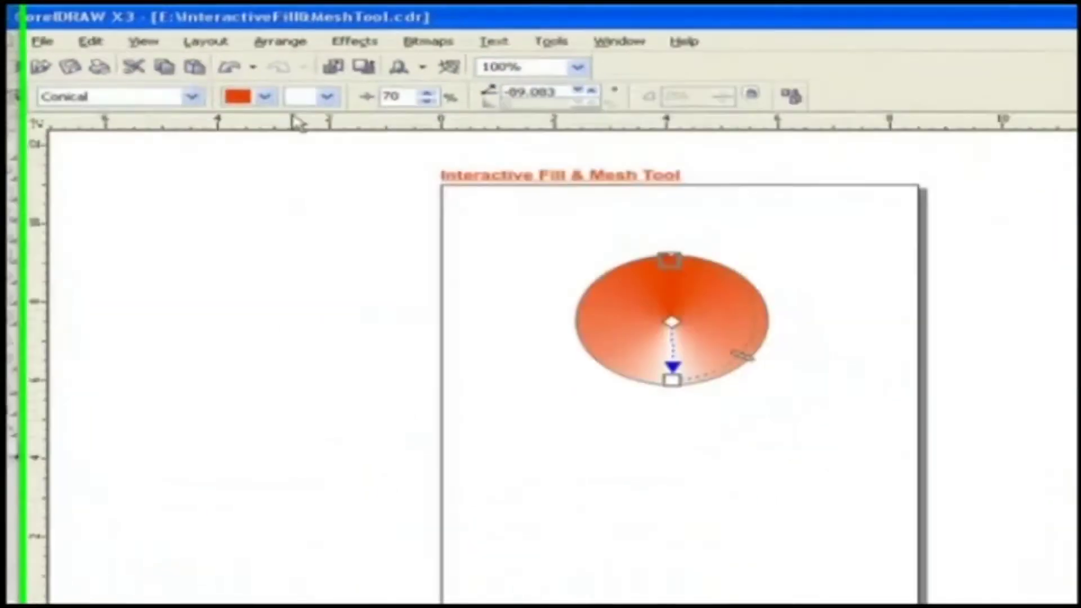
click(255, 80)
click(299, 104)
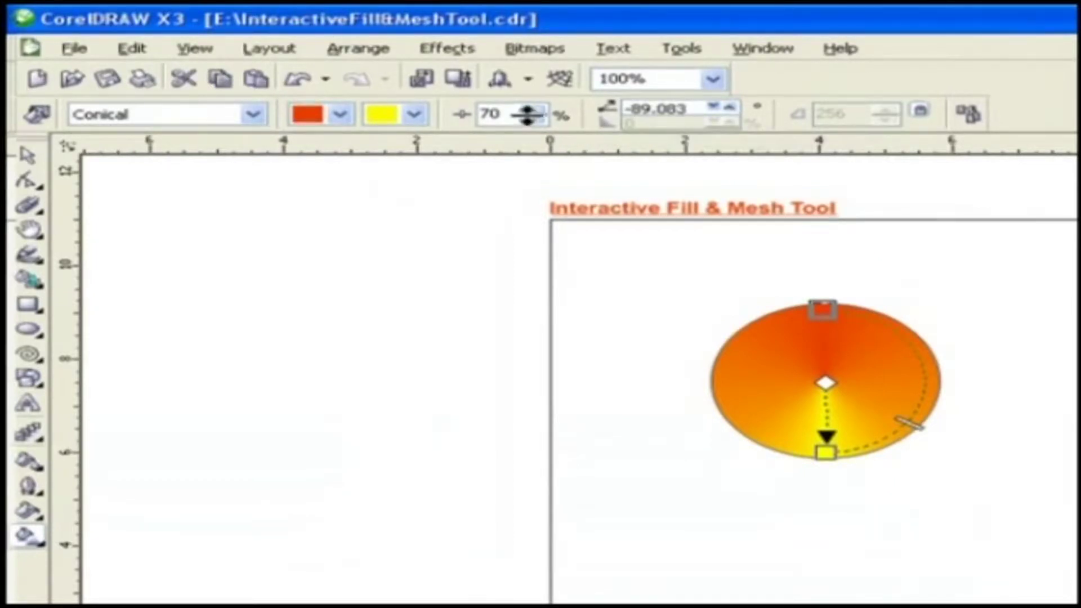
click(533, 110)
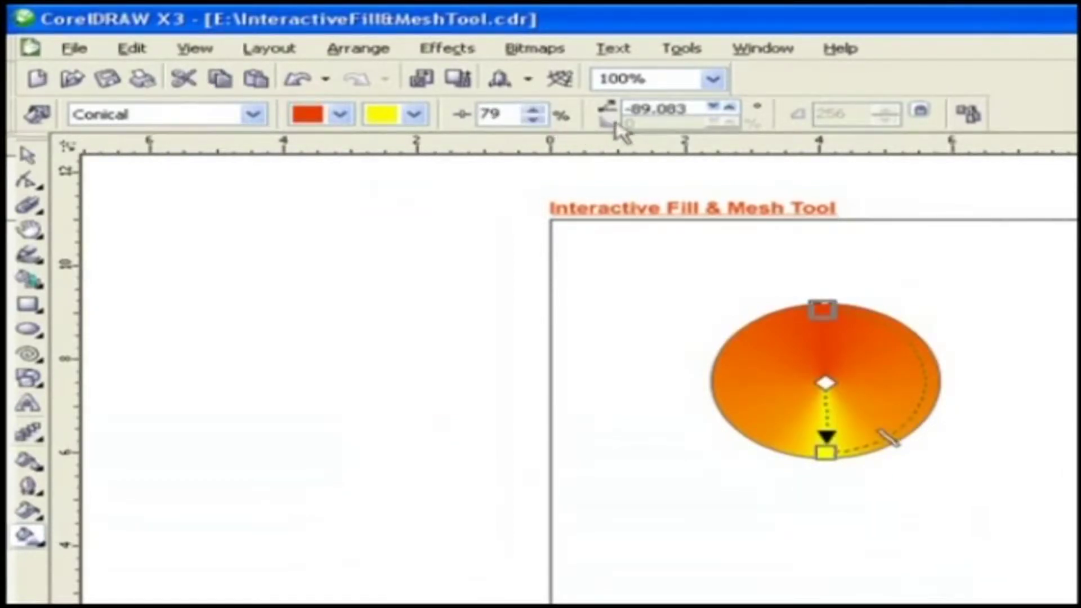
click(721, 107)
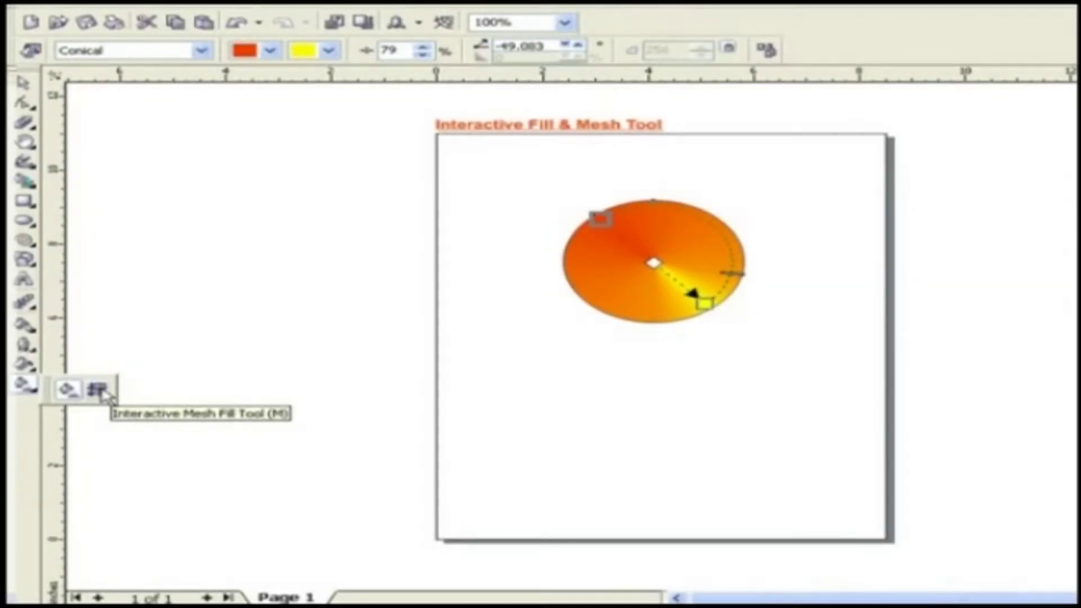
Step: Draw a rectangle below the circle and widen it to 2.938 inches
click(23, 201)
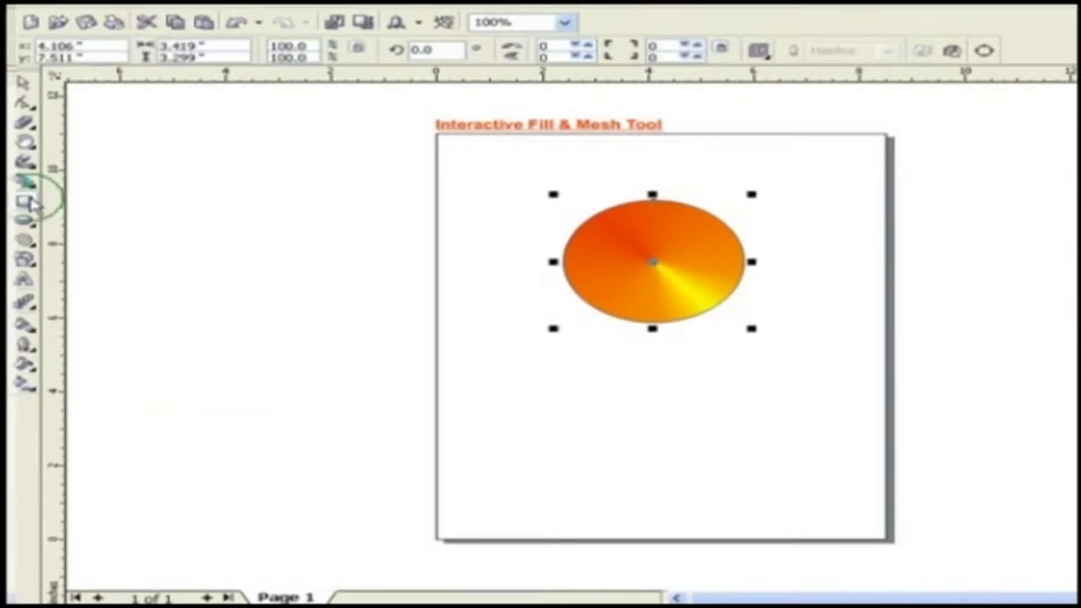
mouse_move(566, 374)
mouse_down()
mouse_move(653, 443)
mouse_move(600, 418)
mouse_move(666, 450)
mouse_up()
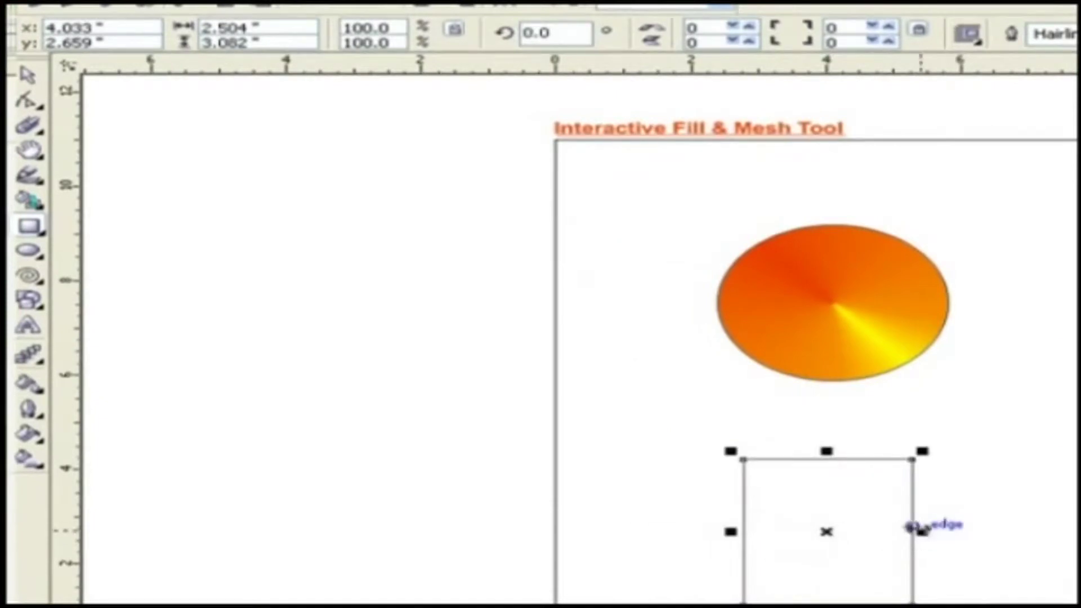
drag(921, 529, 952, 531)
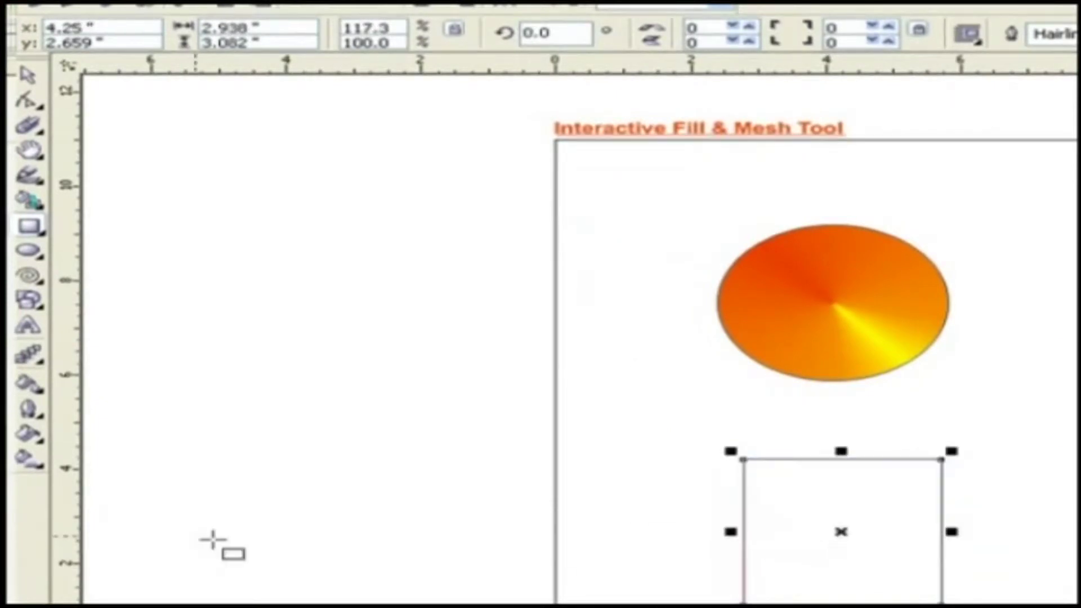
Step: Apply a 3x3 Interactive Mesh Fill to the rectangle and select an interior node
click(35, 462)
click(122, 467)
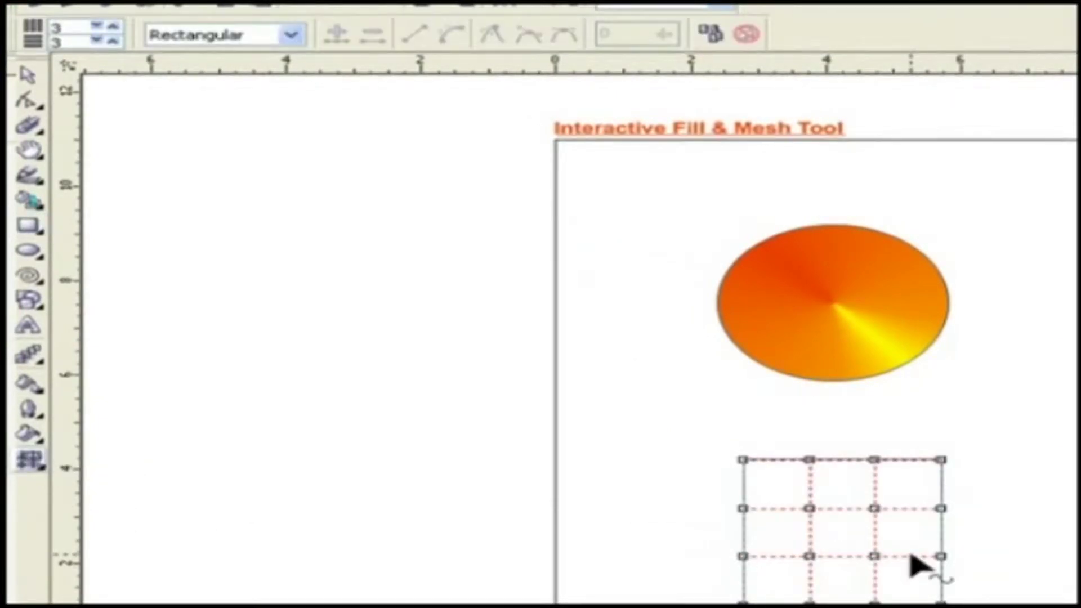
click(874, 509)
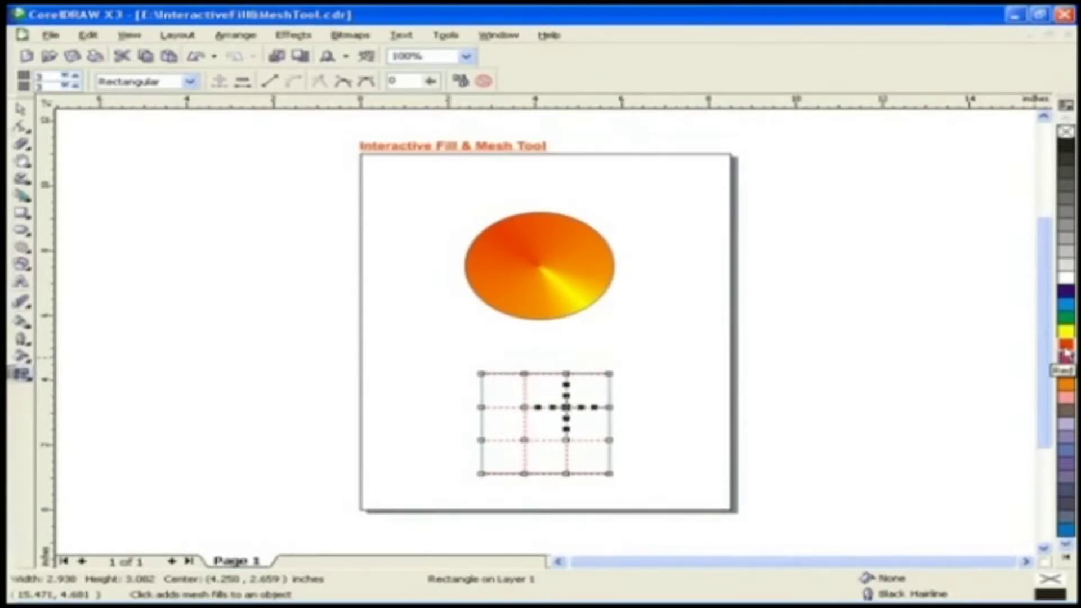
Step: Colour the selected mesh node red, enlarge the mesh to 7 by 7, keeping Rectangular selection mode
drag(1065, 354, 560, 416)
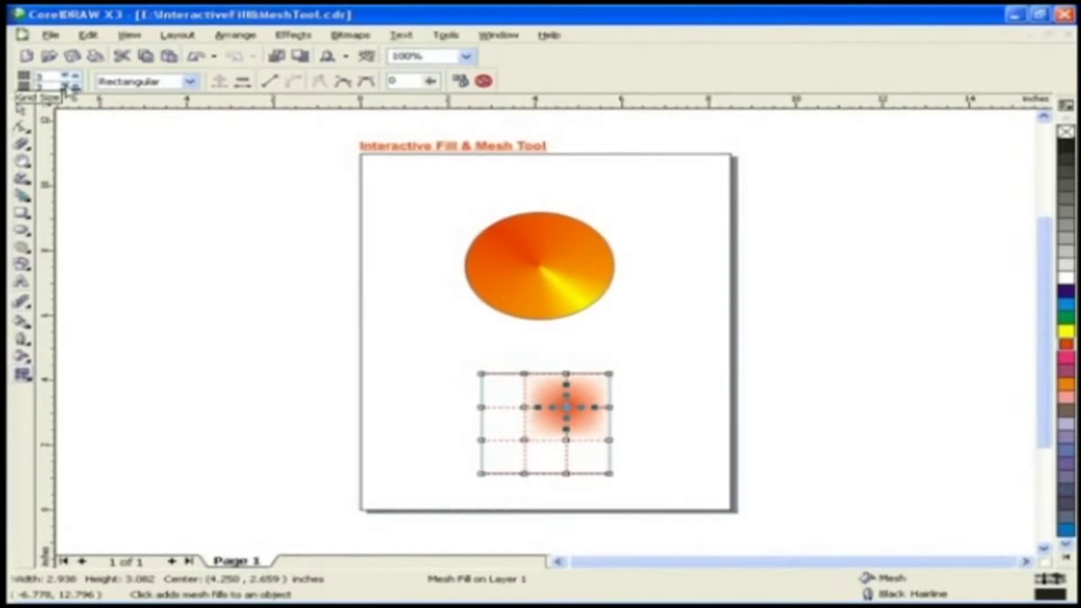
click(70, 76)
click(70, 76)
click(71, 76)
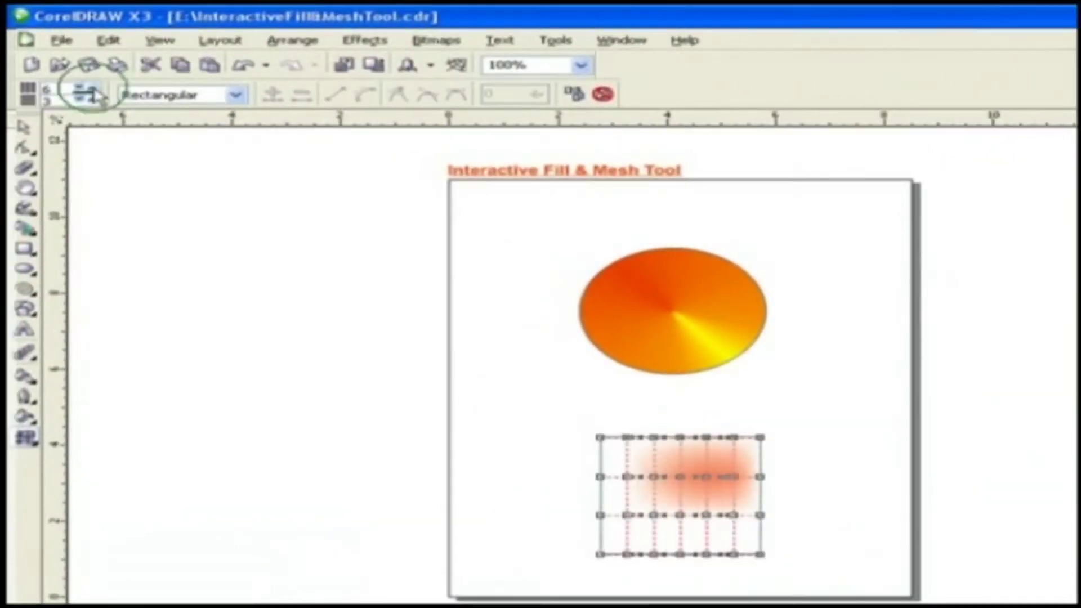
click(93, 89)
click(92, 101)
click(92, 102)
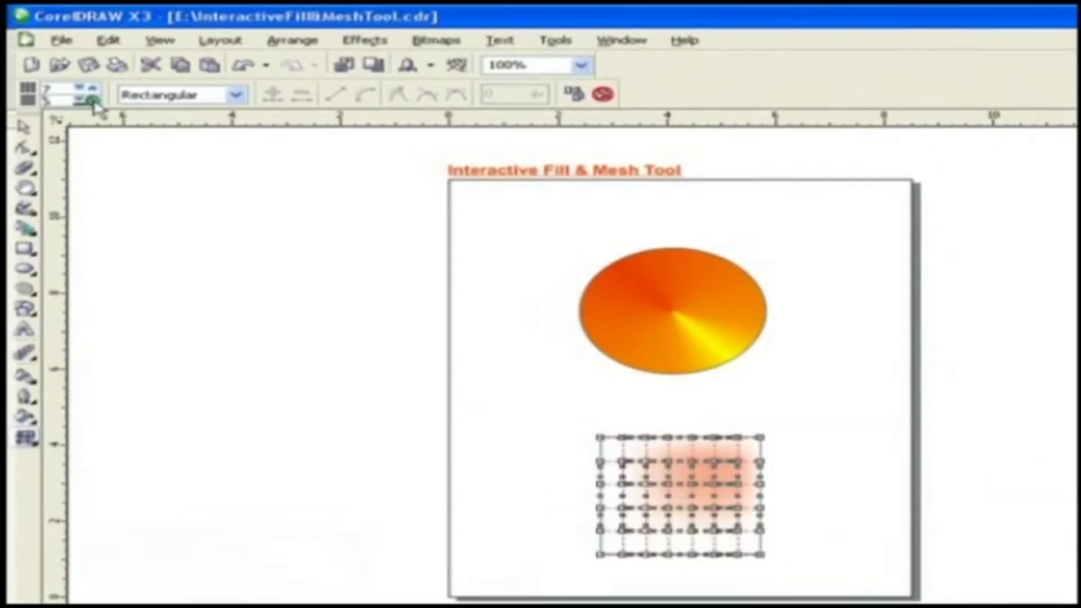
click(92, 101)
click(91, 102)
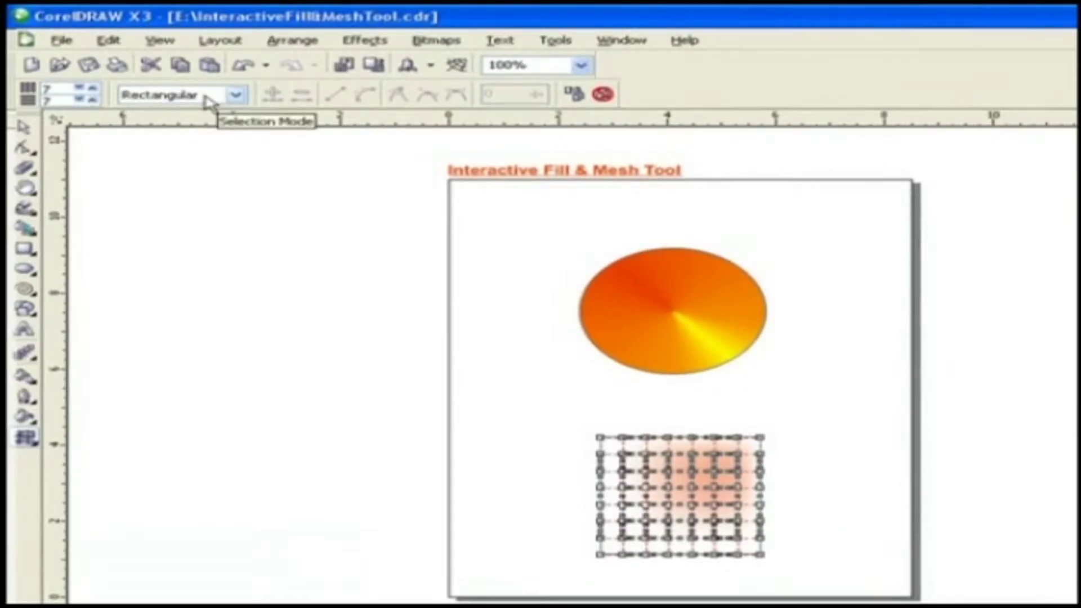
click(236, 95)
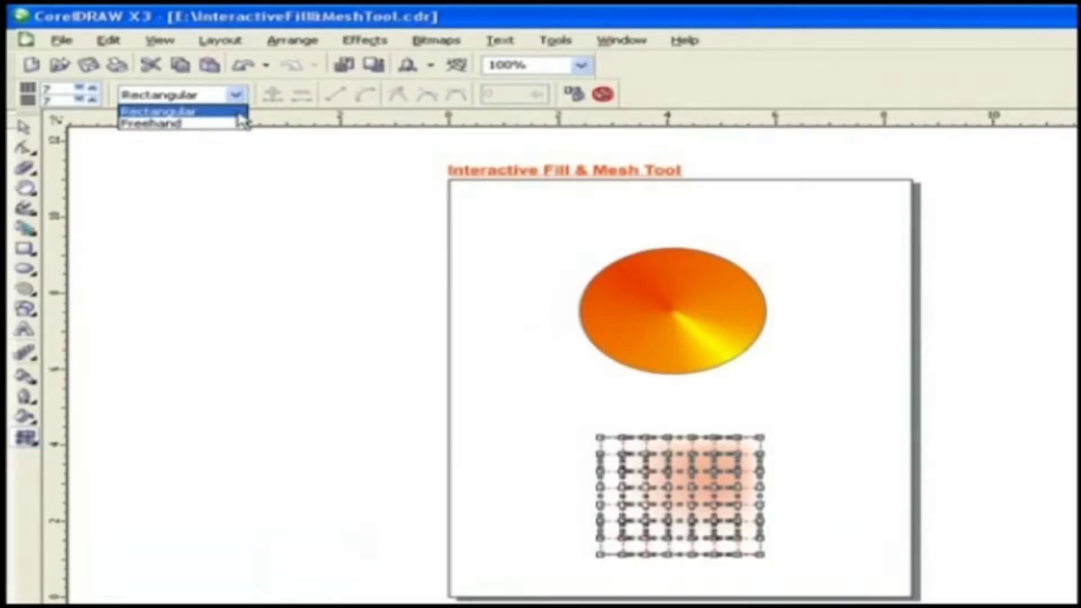
click(260, 120)
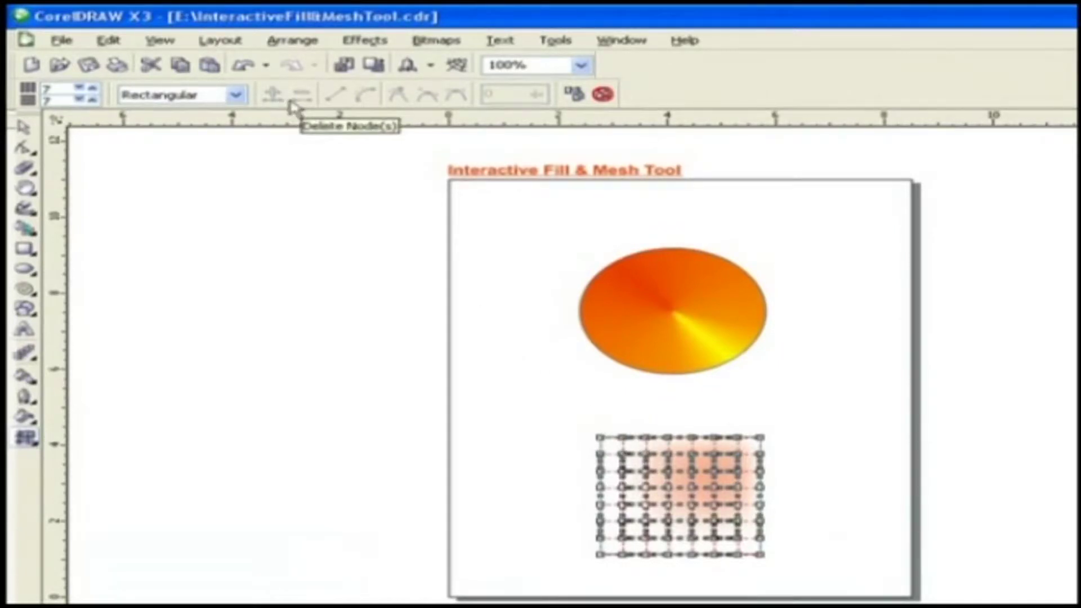
Step: Convert the mesh's top-left corner node to a line and back, raise smoothness, then clear the mesh
drag(618, 456, 585, 432)
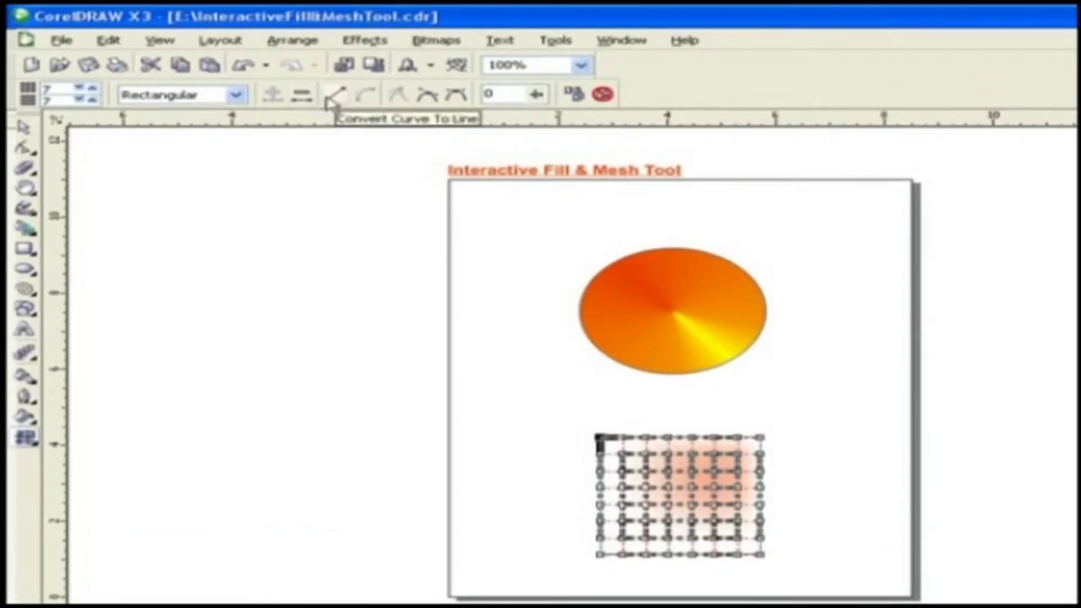
click(336, 97)
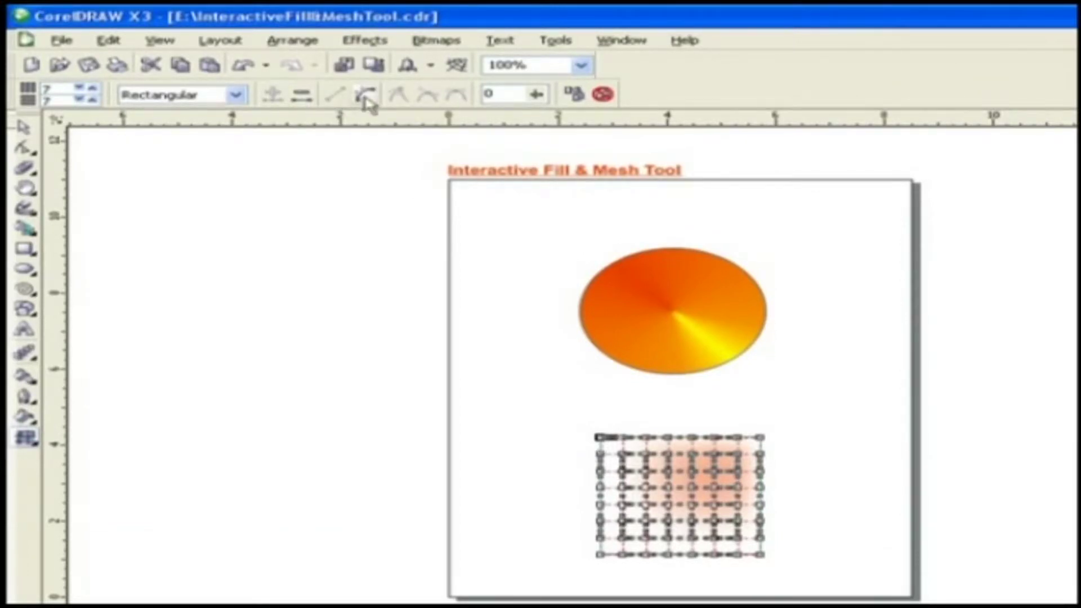
click(365, 97)
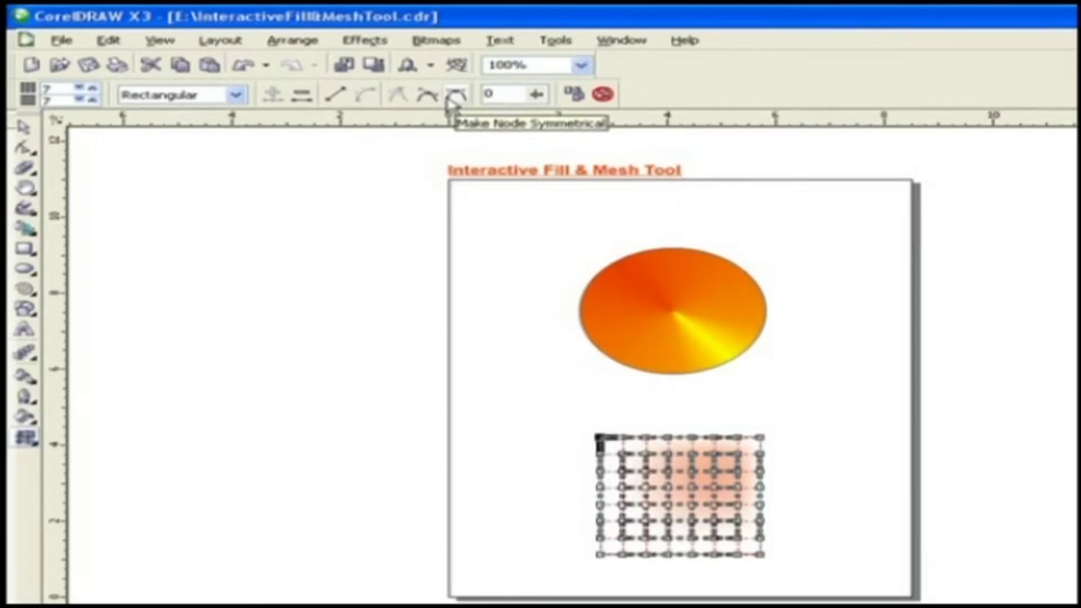
click(536, 94)
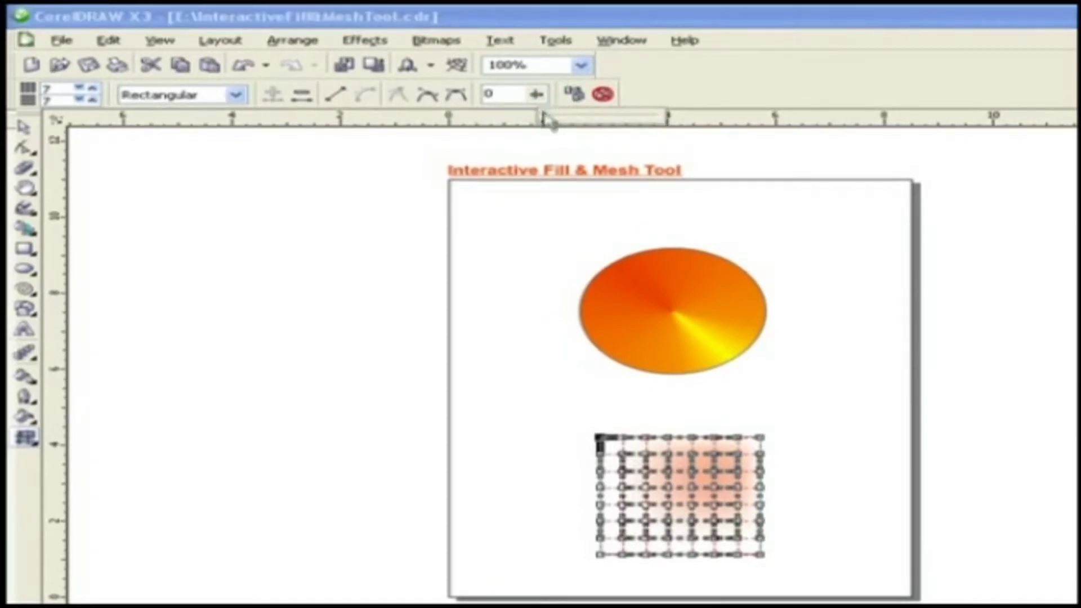
drag(545, 119, 581, 121)
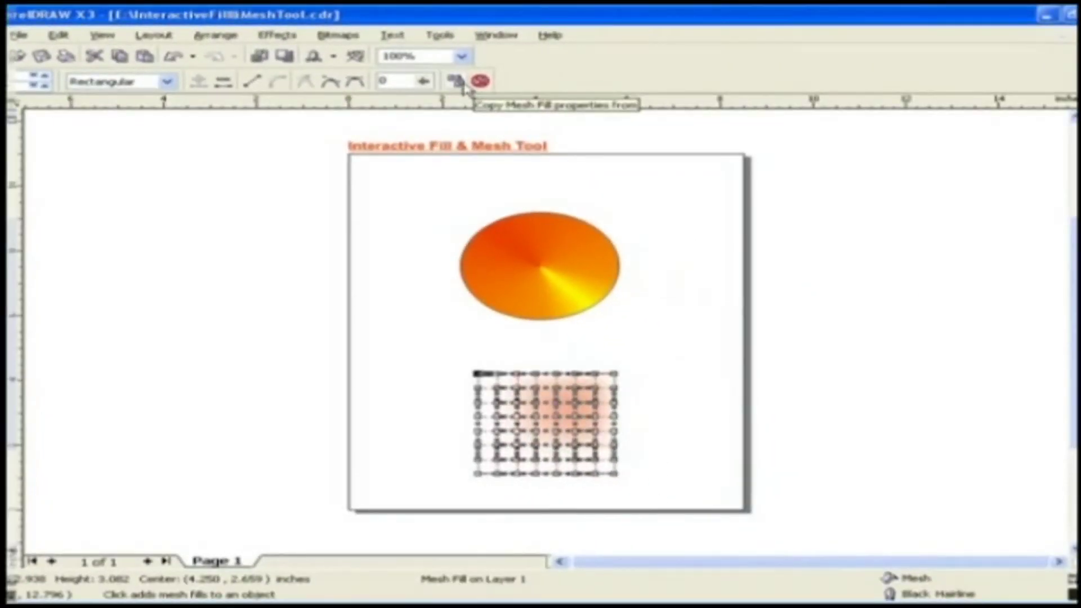
click(480, 81)
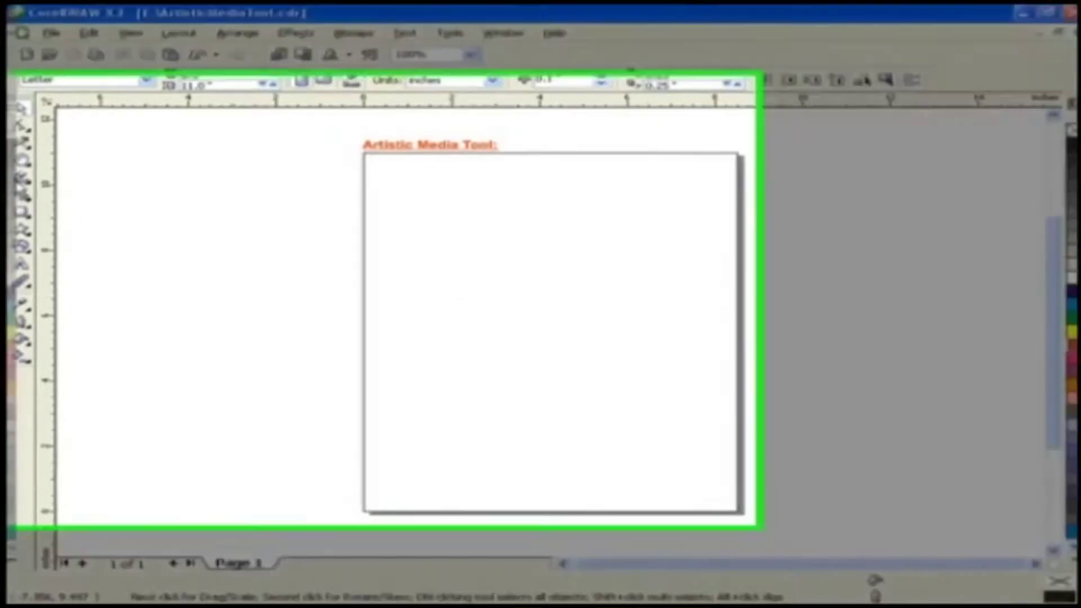
Step: Show the Freehand tool flyout containing the Artistic Media Tool
click(25, 183)
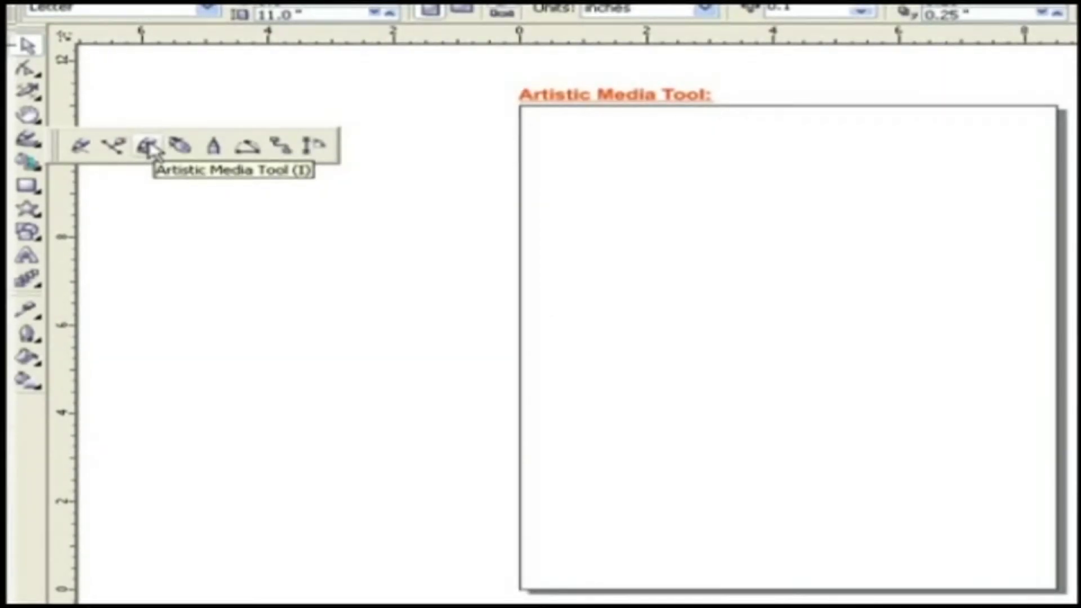
Step: Draw a wavy Preset artistic-media stroke across the top of the frame
click(149, 147)
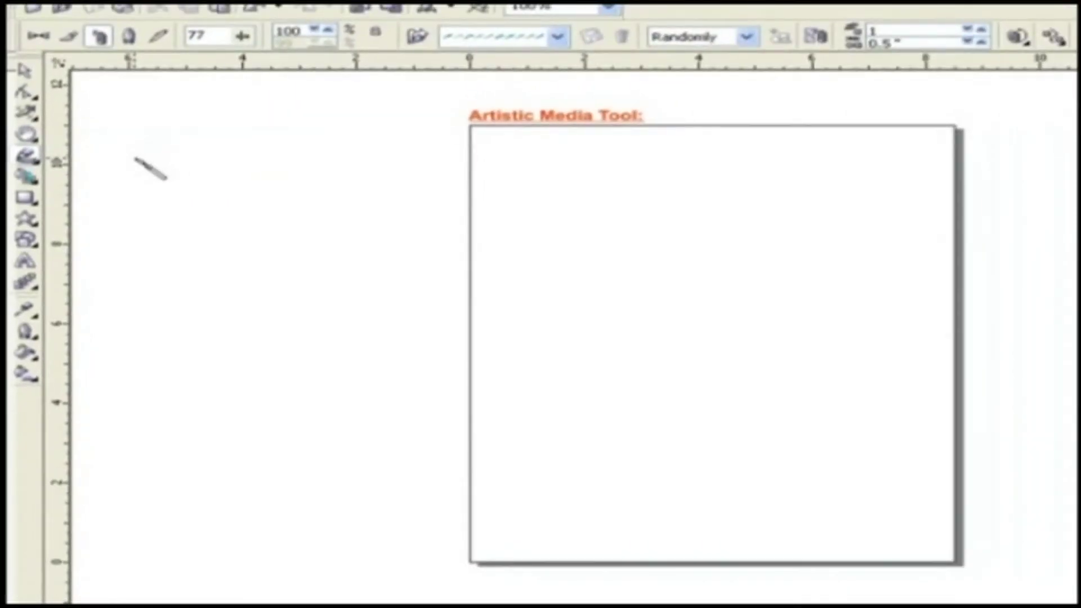
click(38, 37)
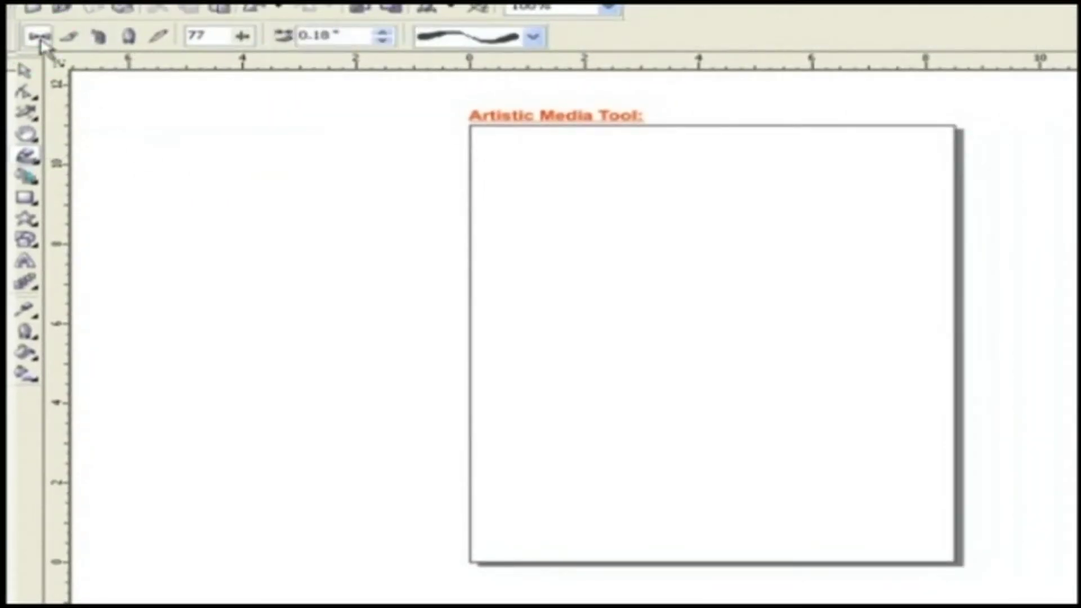
click(533, 37)
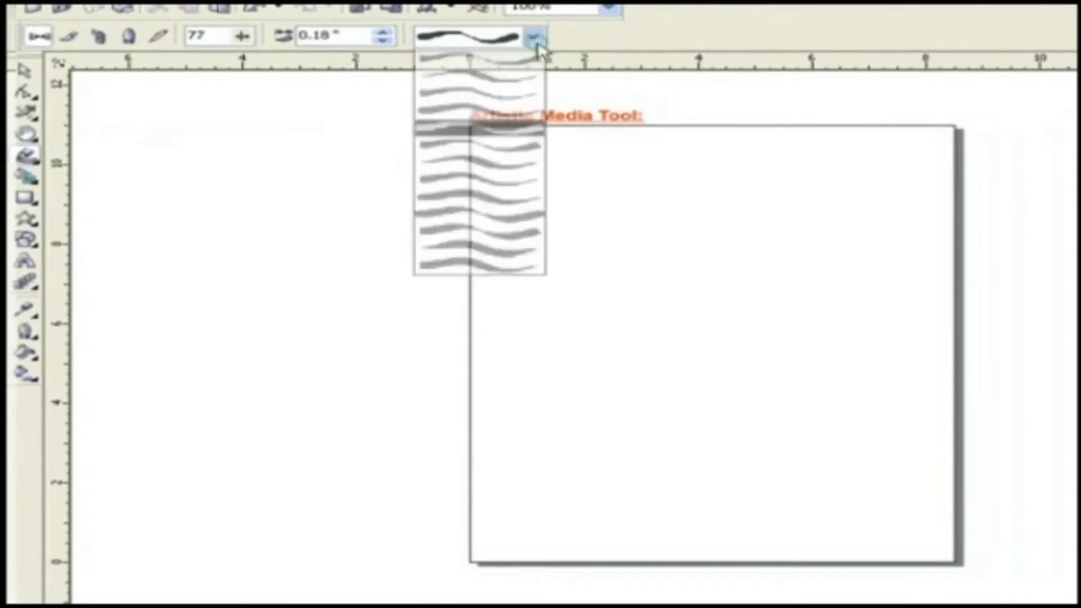
click(529, 112)
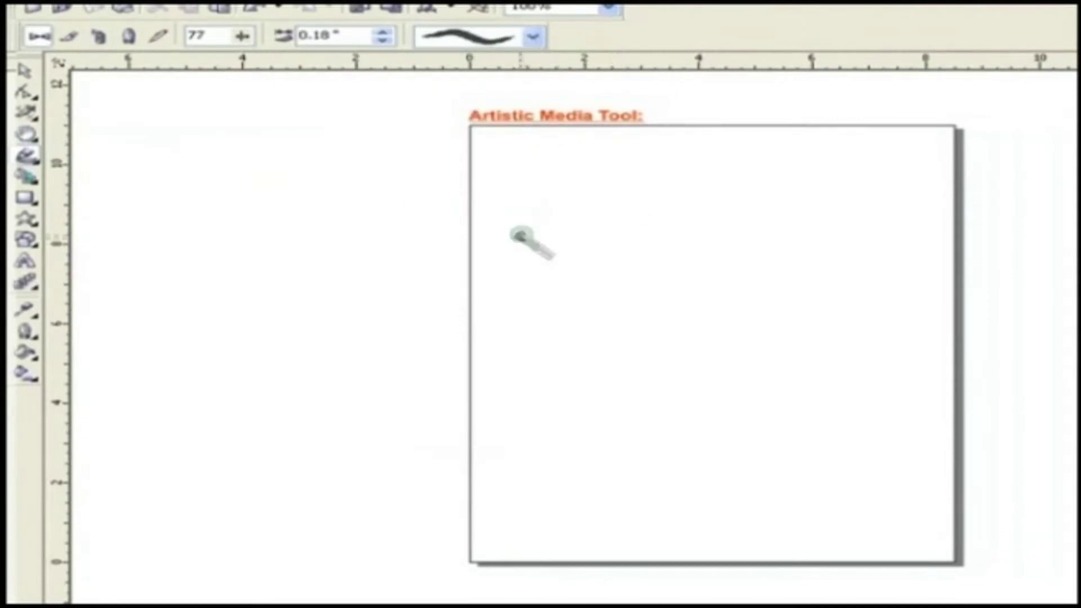
mouse_move(519, 235)
mouse_down()
mouse_move(796, 246)
mouse_move(937, 221)
mouse_up()
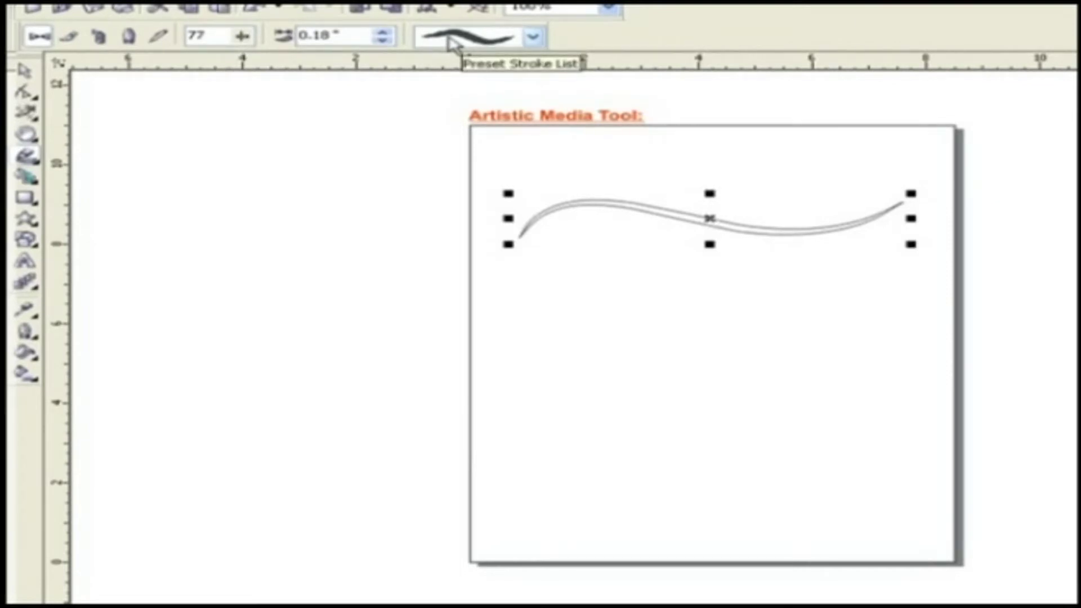
Step: Draw a blue Brush stroke beneath the wavy one, then restyle it with the light green brush
click(64, 39)
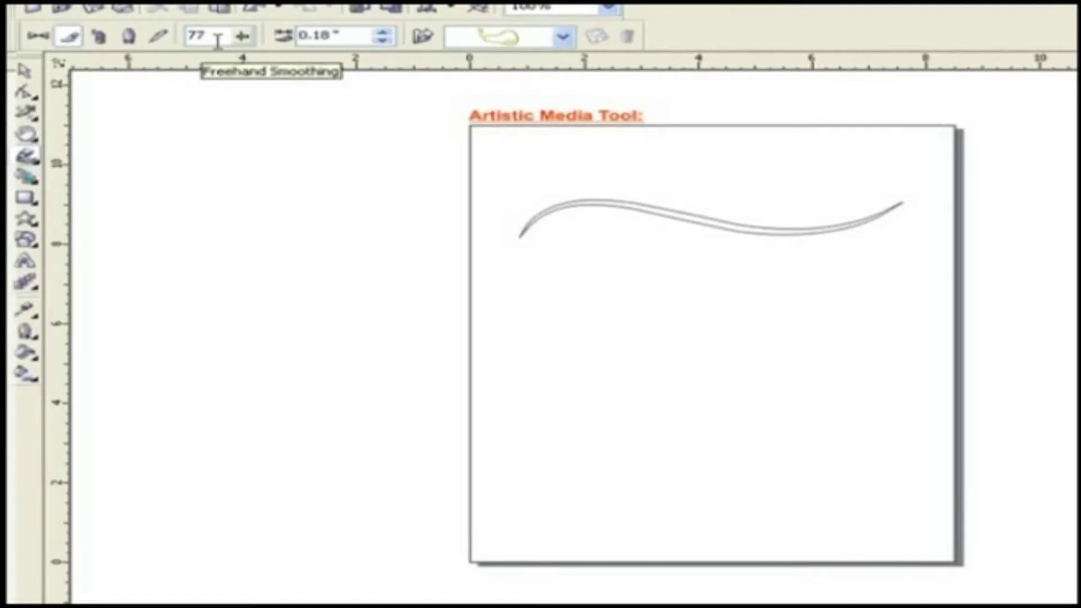
click(505, 39)
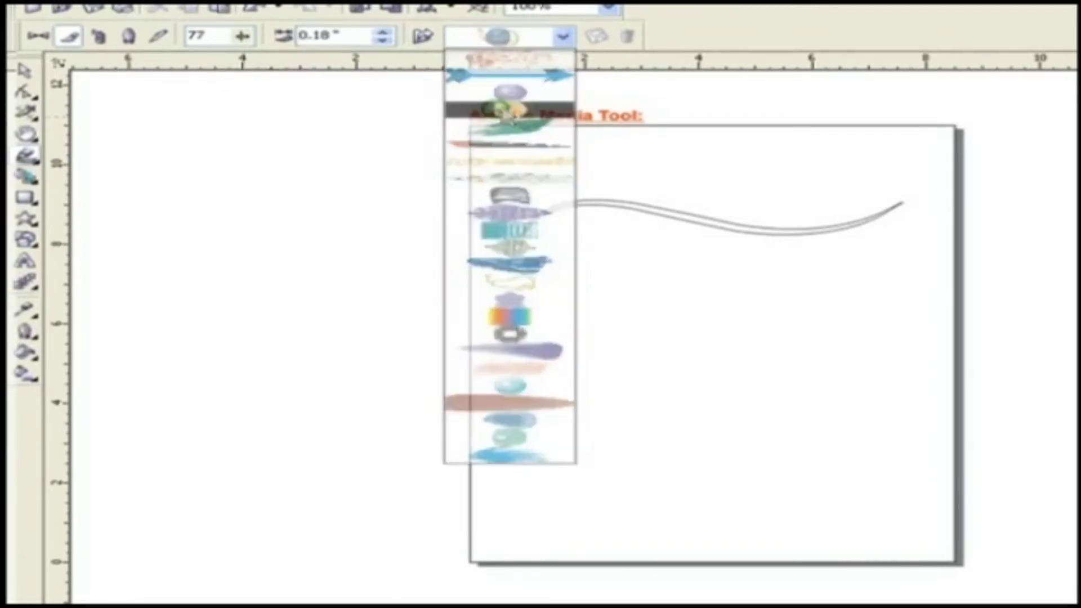
click(505, 111)
mouse_move(555, 315)
mouse_down()
mouse_move(608, 294)
mouse_move(871, 273)
mouse_up()
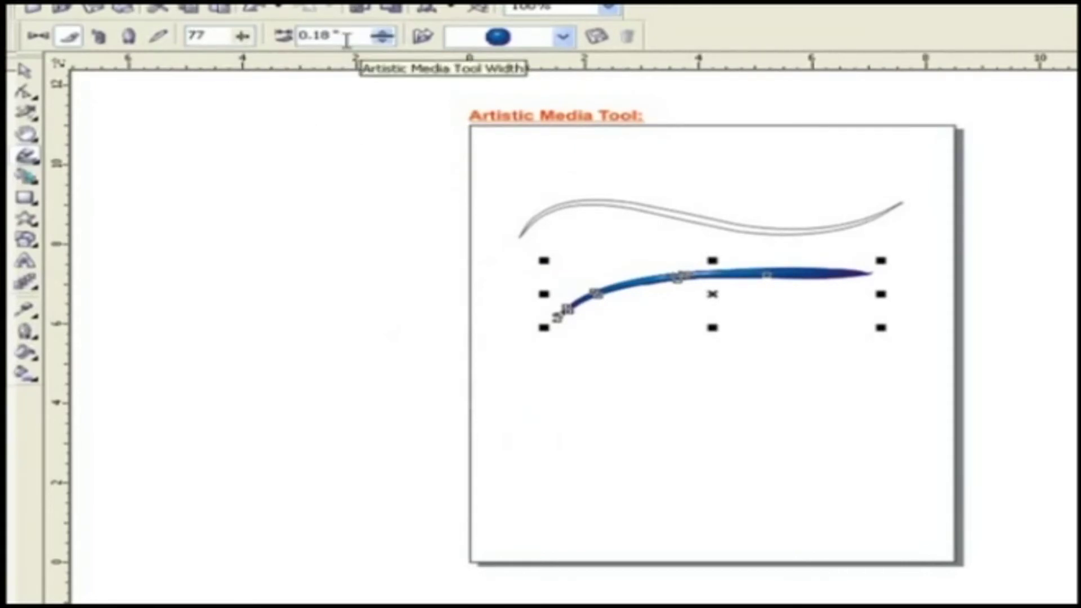
click(563, 37)
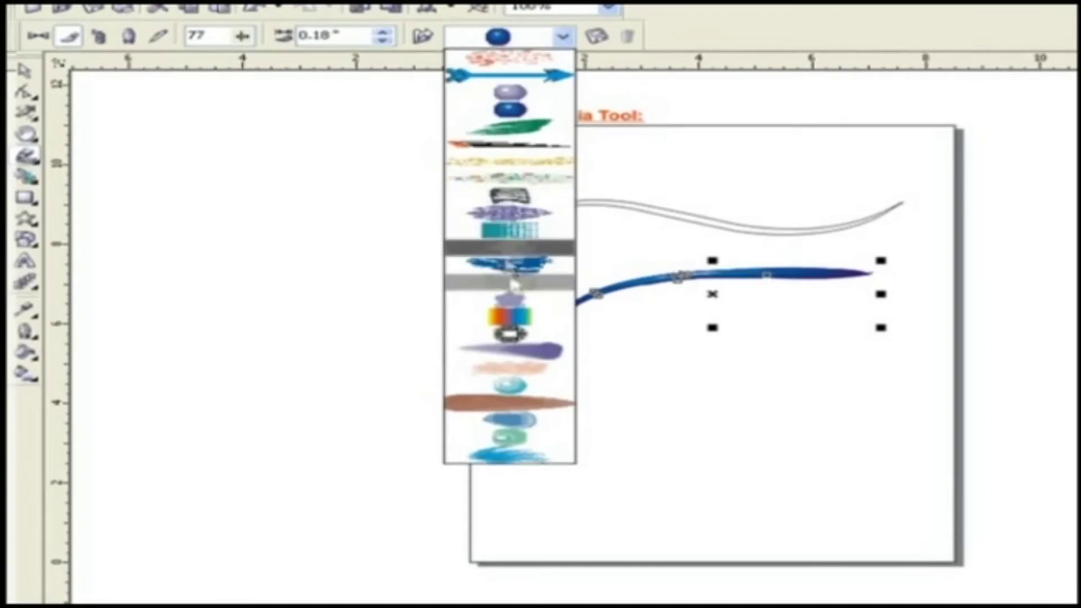
click(514, 284)
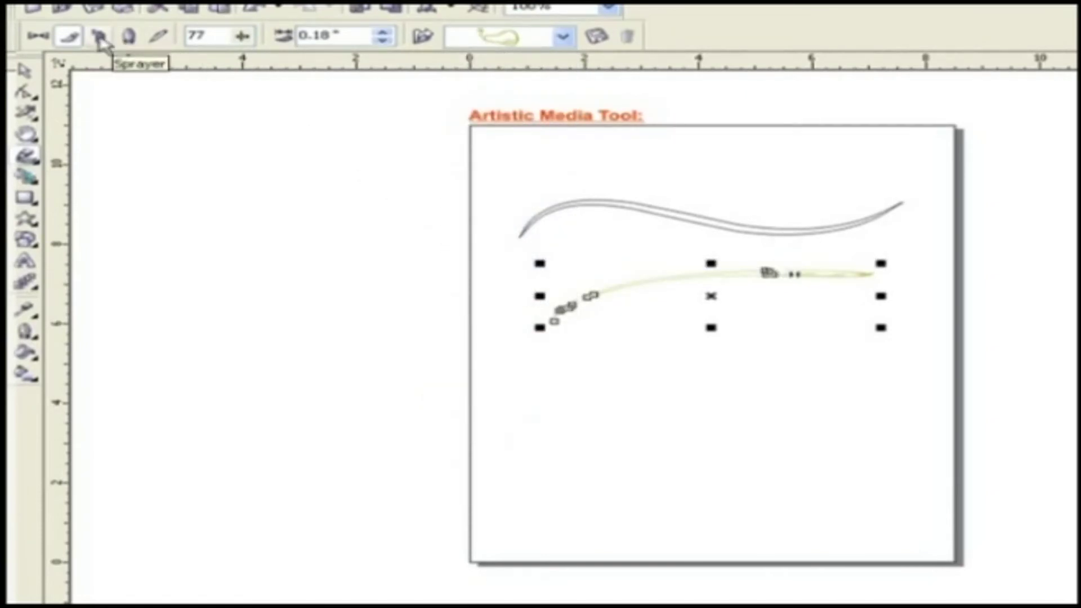
Step: Spray a footprint image trail left of the page, keeping the spray order Sequentially
click(101, 38)
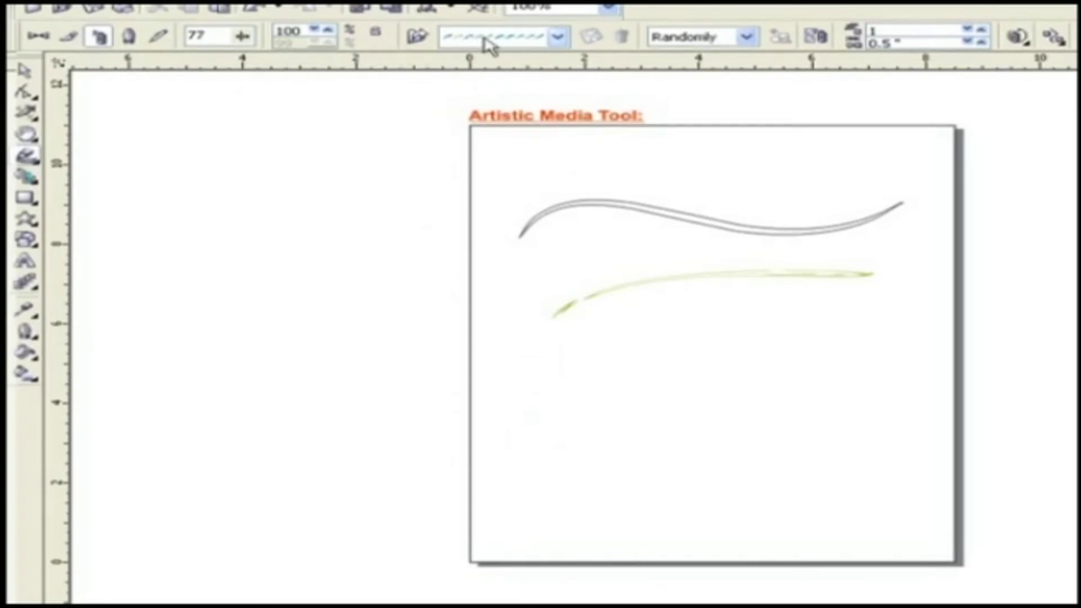
click(557, 37)
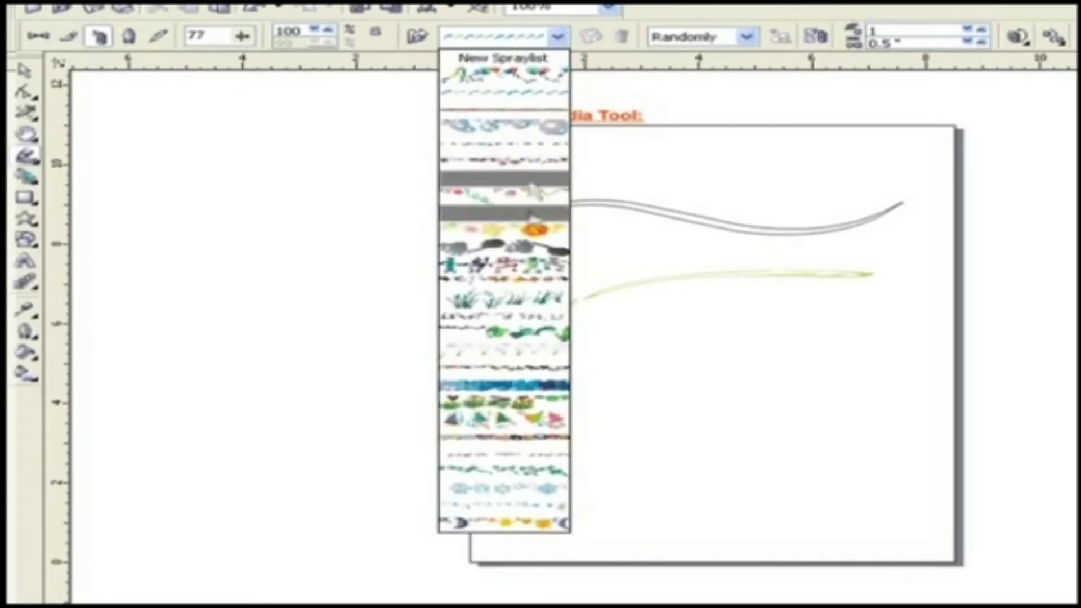
click(531, 242)
mouse_move(218, 228)
mouse_down()
mouse_move(264, 237)
mouse_move(434, 193)
mouse_up()
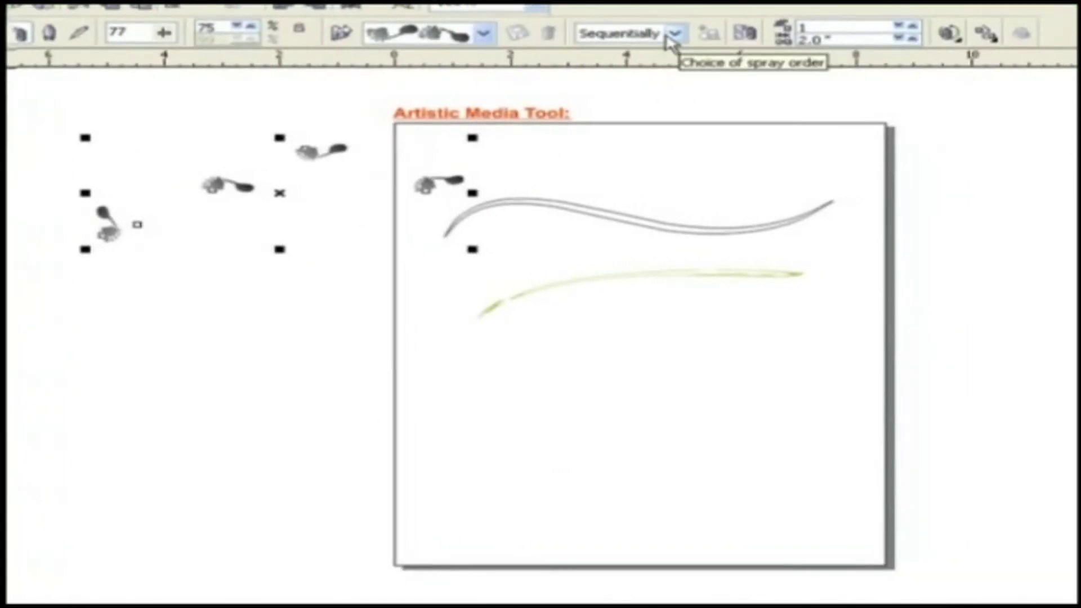
click(663, 35)
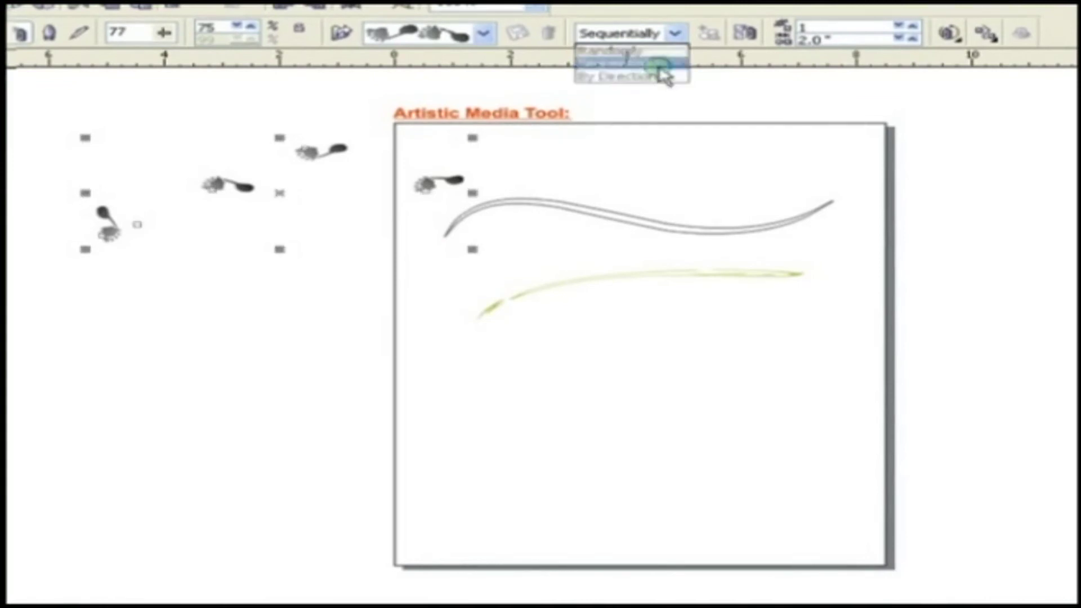
click(653, 64)
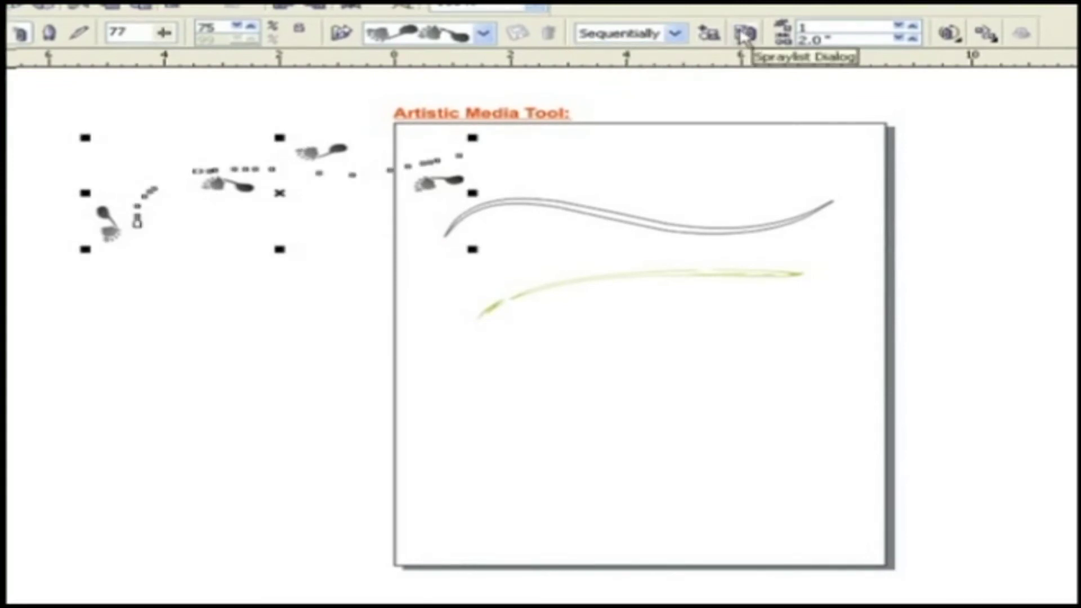